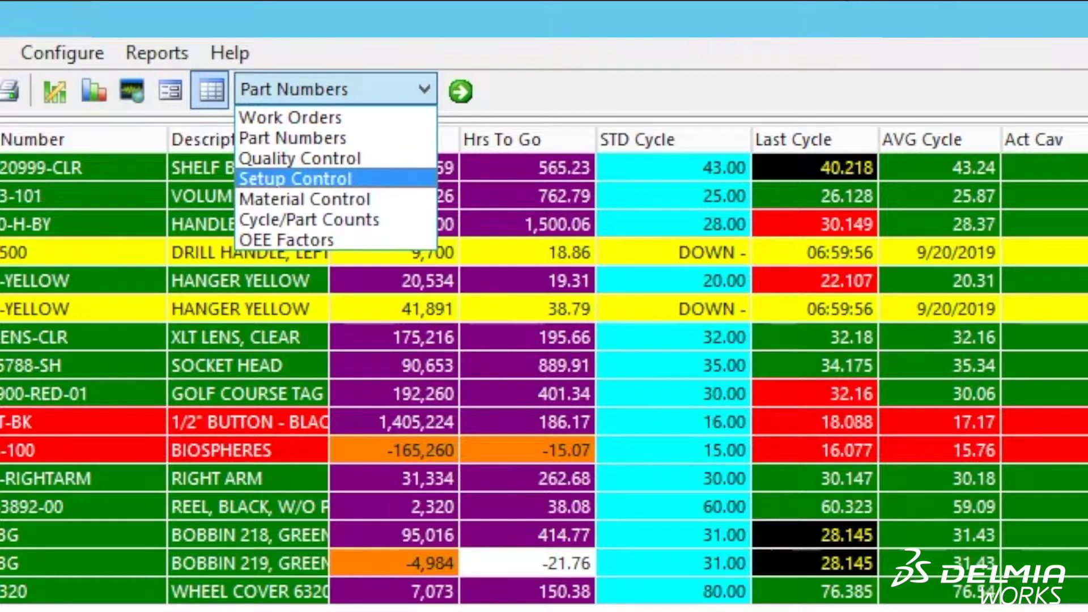
Display the work center list in the Part Numbers view, followed by the Quality Control view.
key("Return")
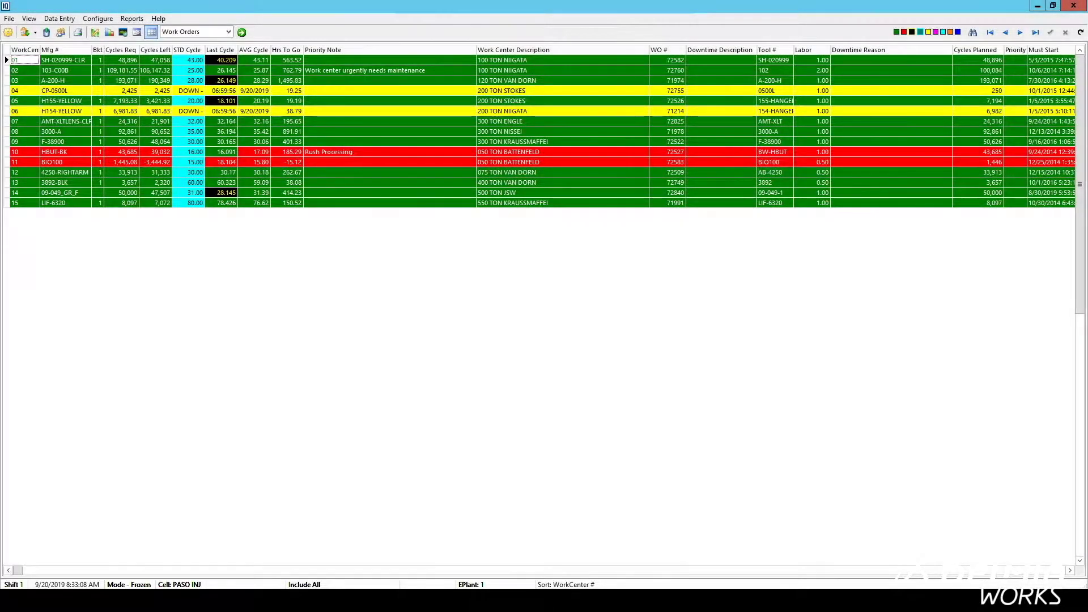
left_click(228, 32)
key("Down")
key("Return")
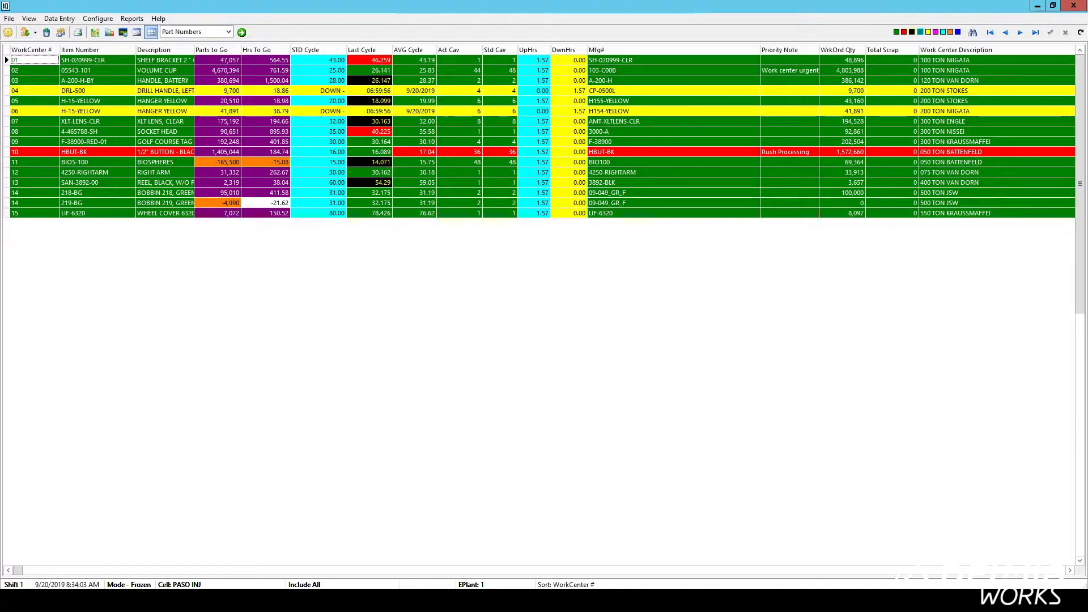
left_click(229, 31)
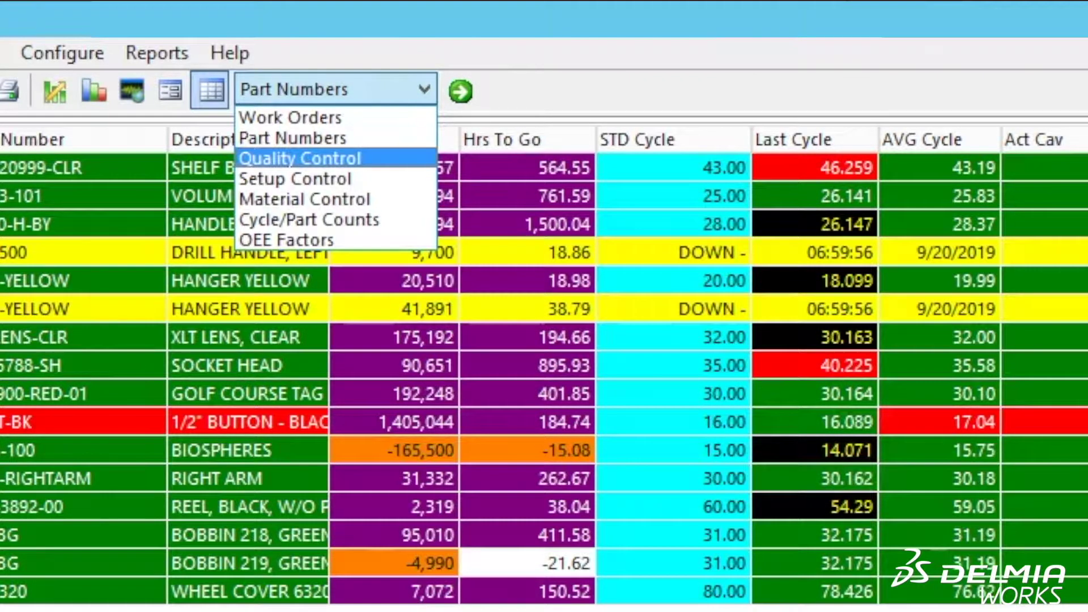
left_click(300, 159)
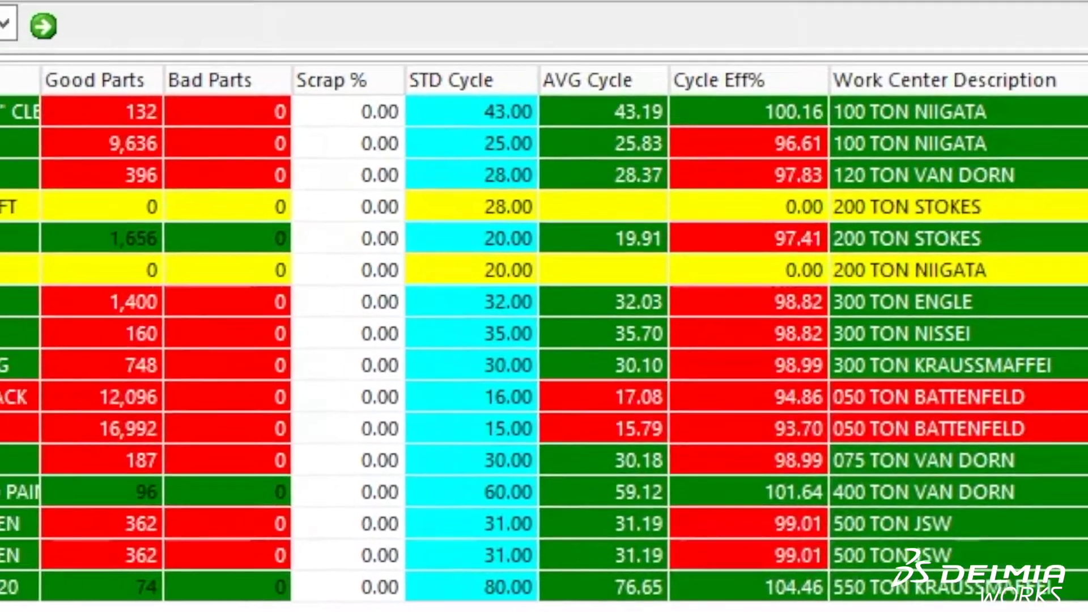
Display the work center list in the Setup Control view, followed by the Material Control view.
left_click(426, 91)
left_click(296, 179)
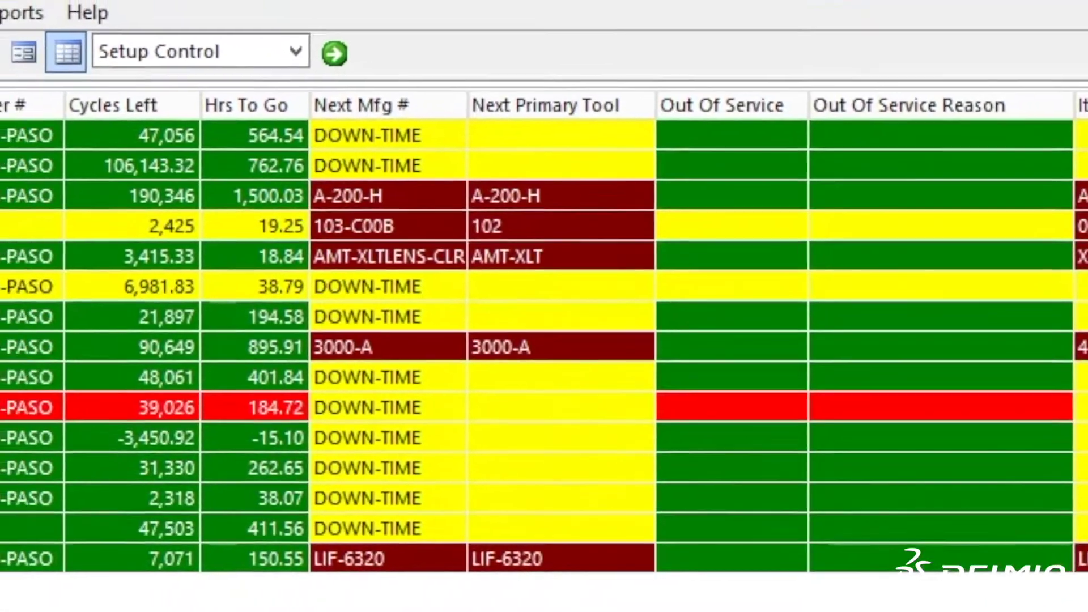
left_click(128, 5)
left_click(306, 199)
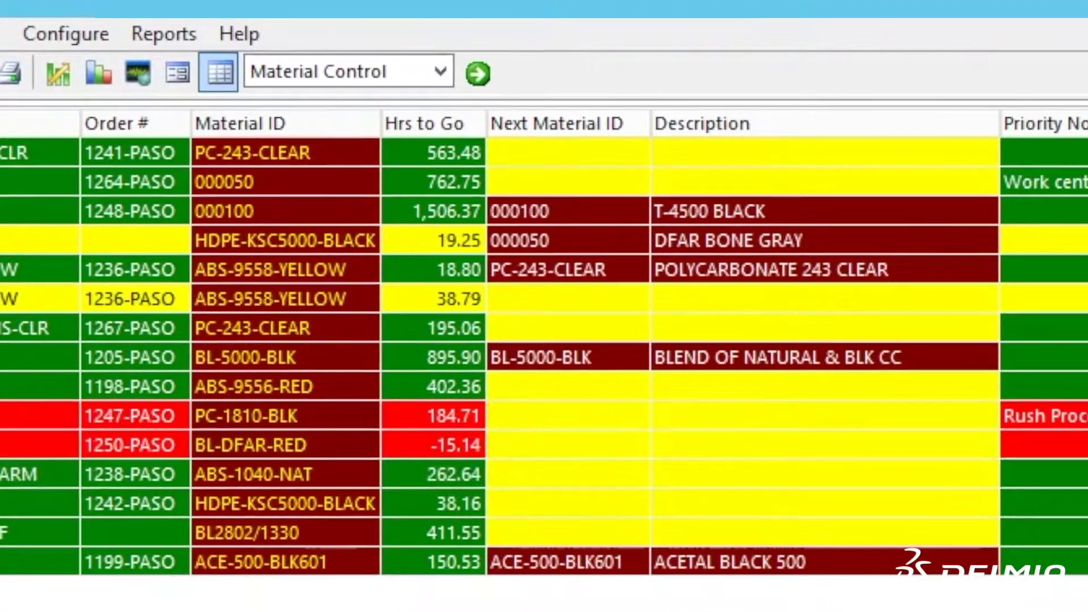
Display the work center list in the Cycle/Part Counts view, followed by the OEE Factors view.
left_click(349, 71)
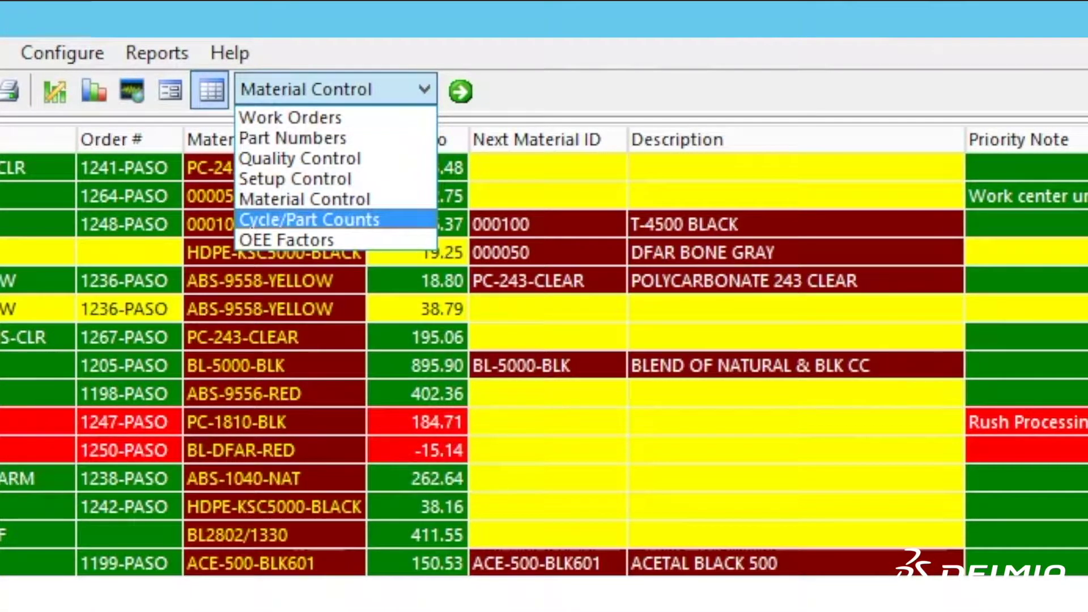
key("Return")
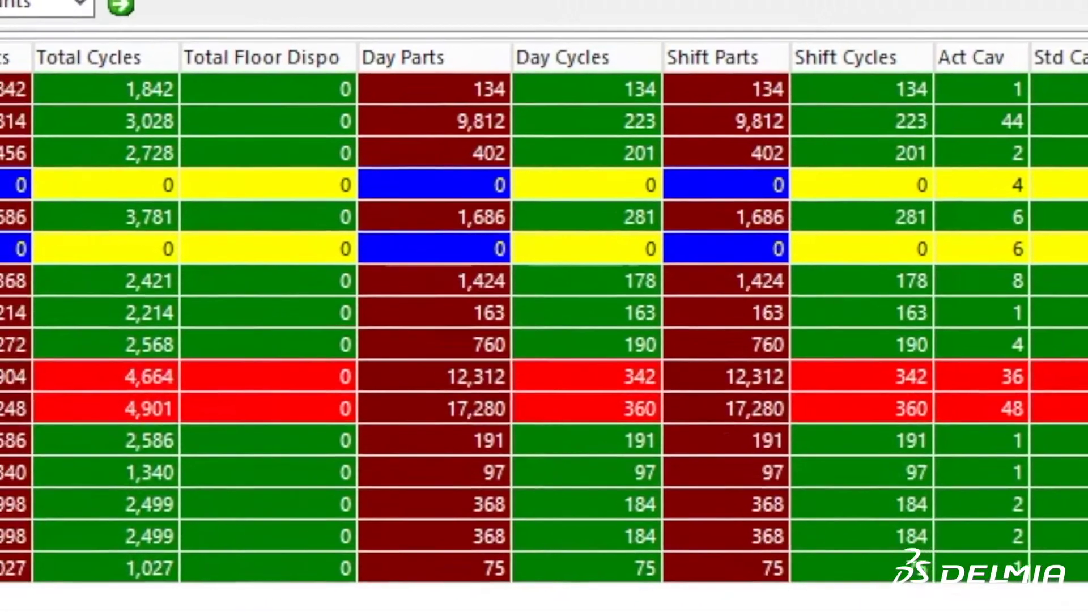
key("alt+Down")
key("Down")
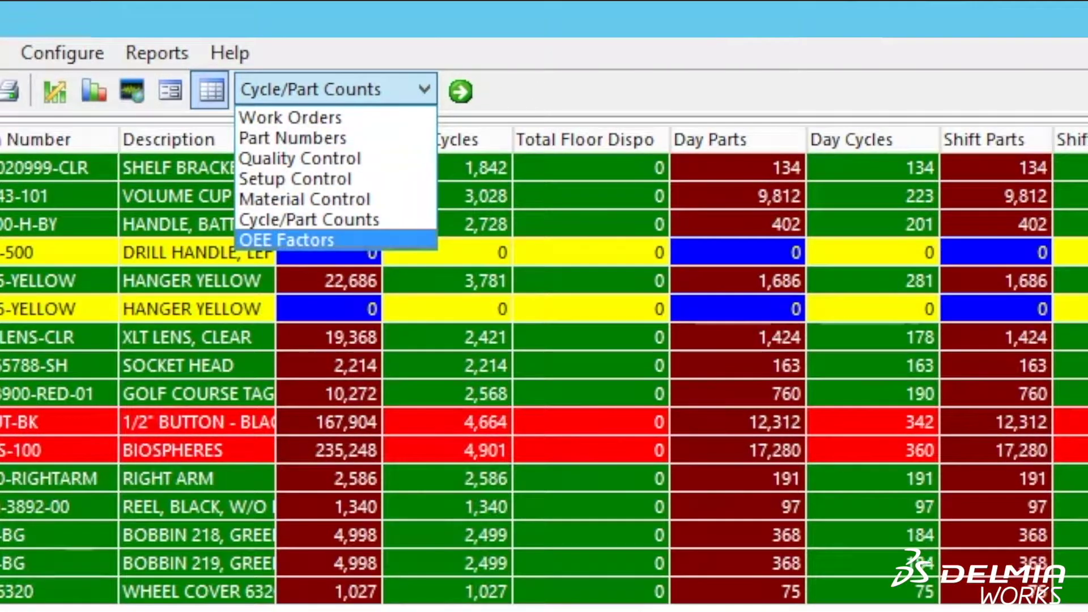
key("Return")
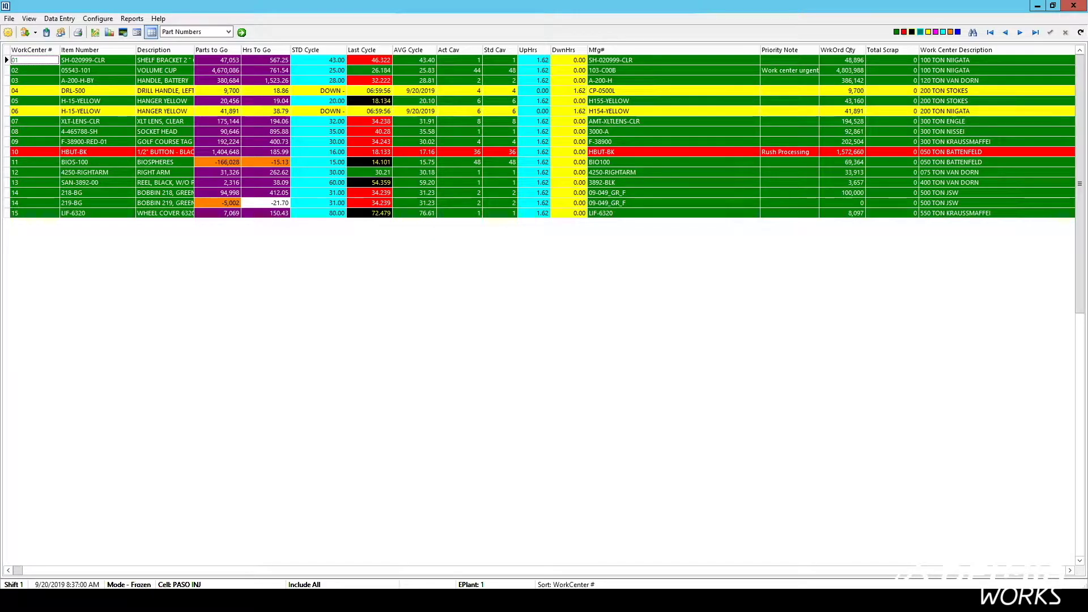
Go through the individual center information, the plantwide view and the graph views, including the cycles graph.
left_click(137, 32)
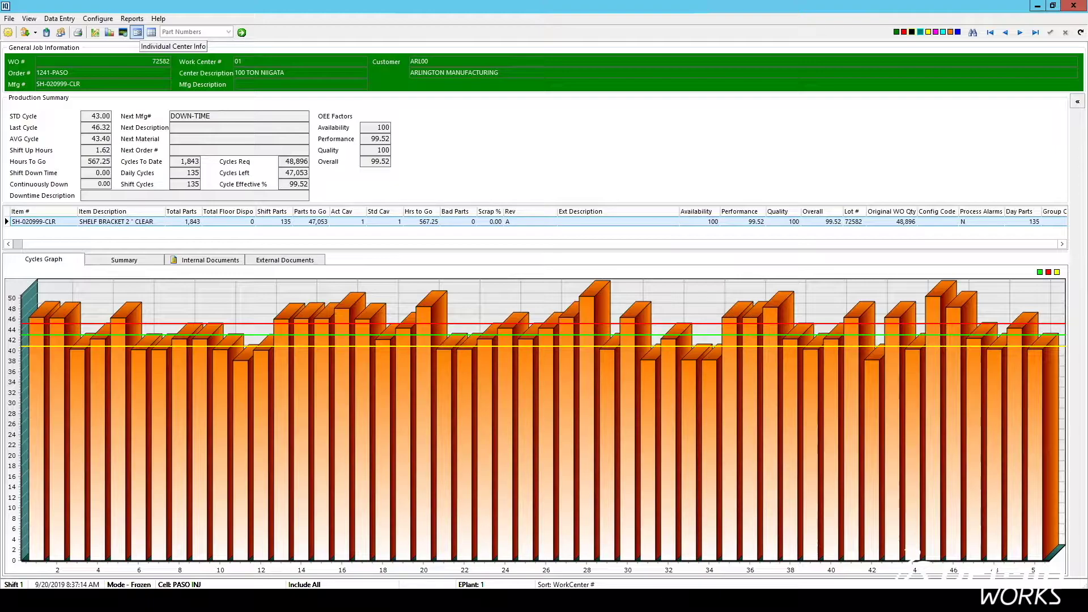
left_click(123, 32)
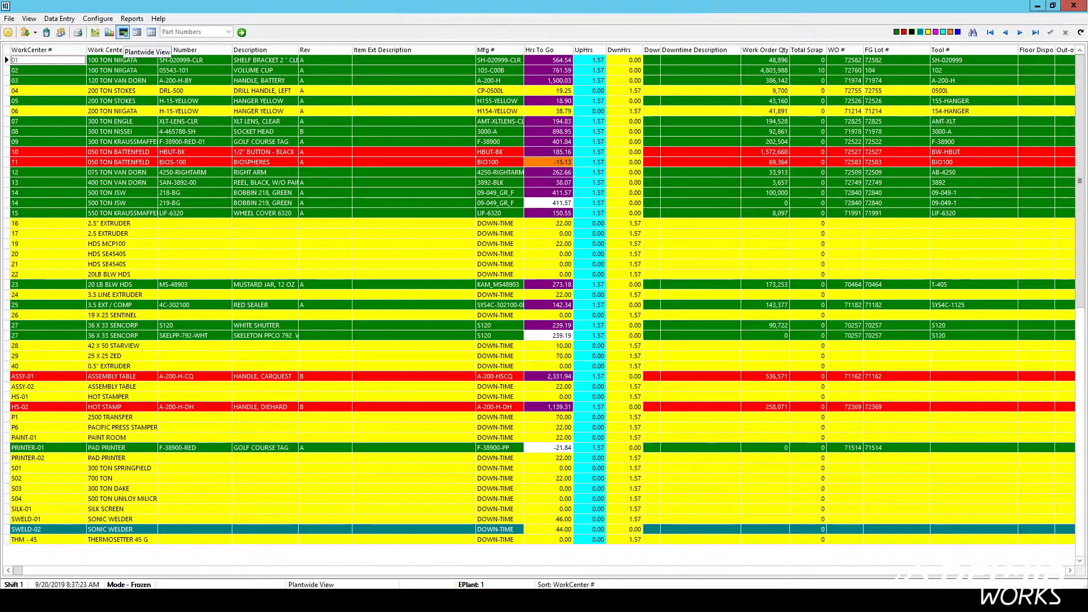
left_click(109, 33)
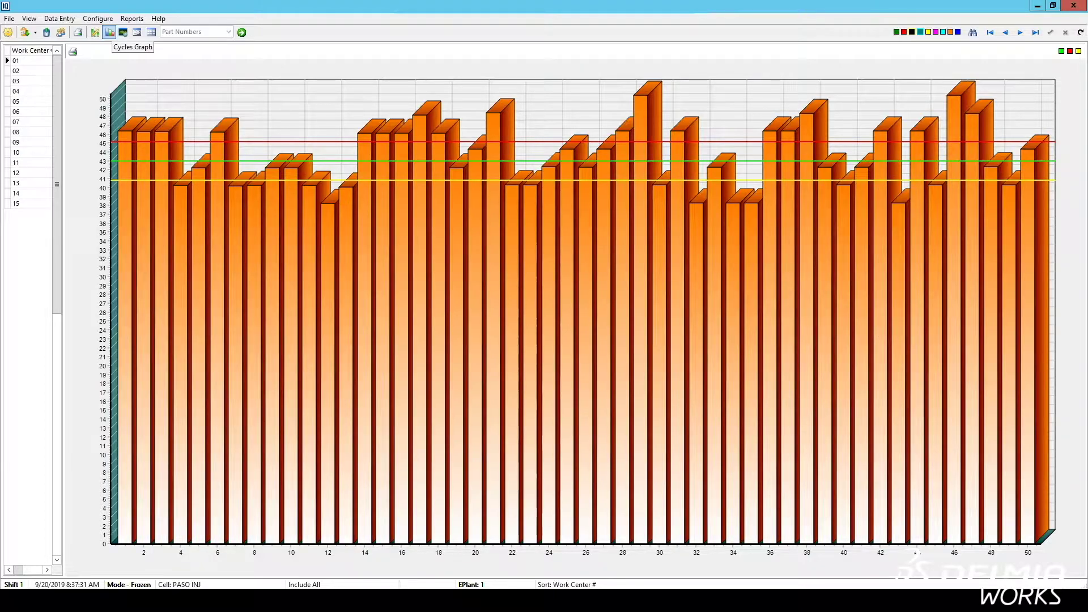
left_click(95, 32)
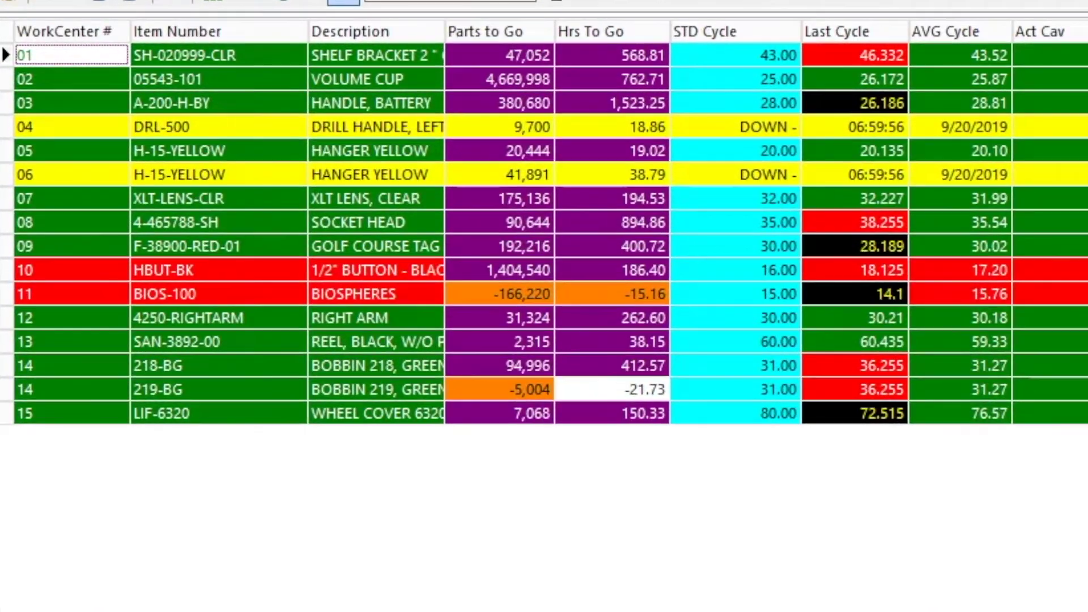
Record 10 rejects for CONTAMINATION (P-CON) against the volume cup on work center 02 and close the reject entry.
right_click(173, 70)
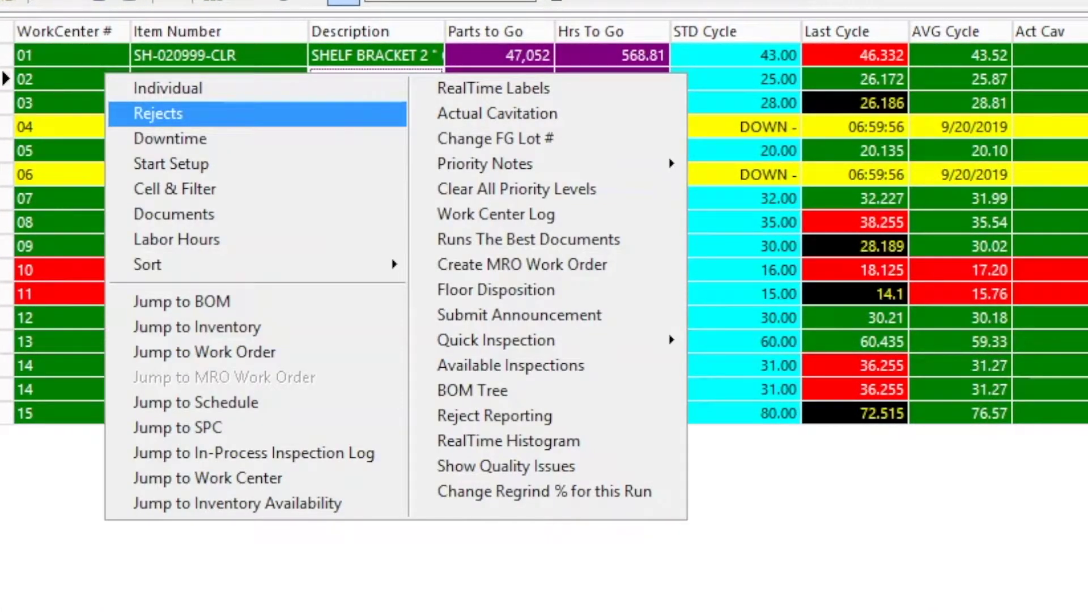
key("Return")
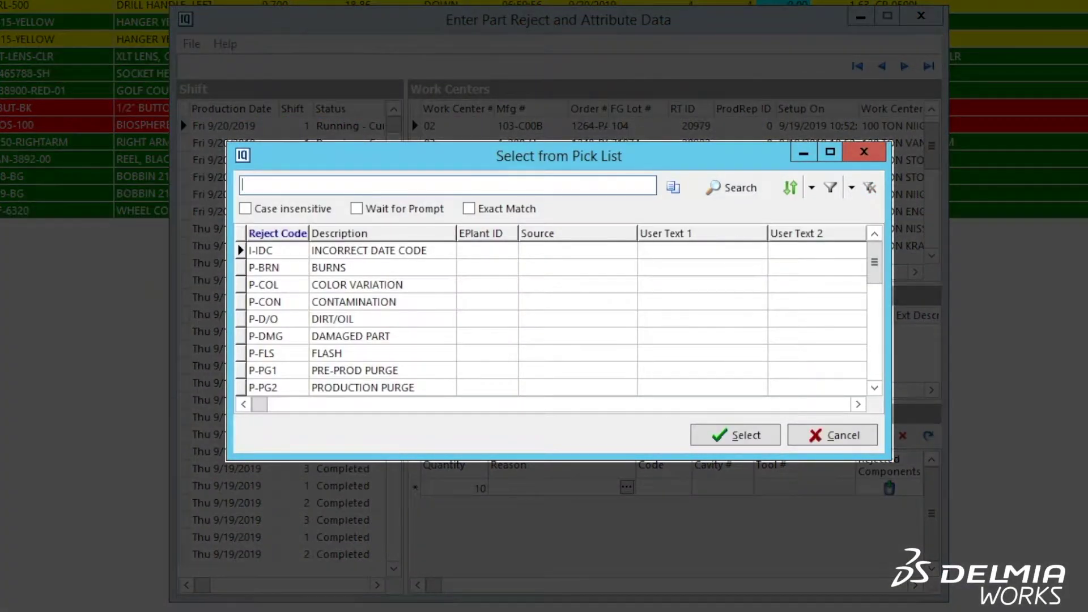
left_click(354, 301)
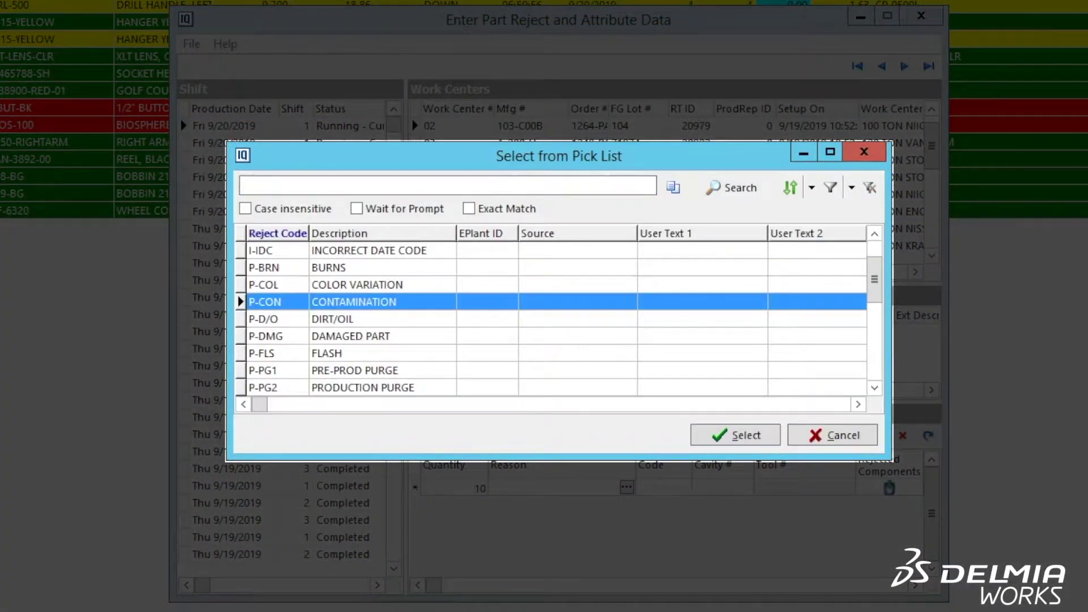
key("Return")
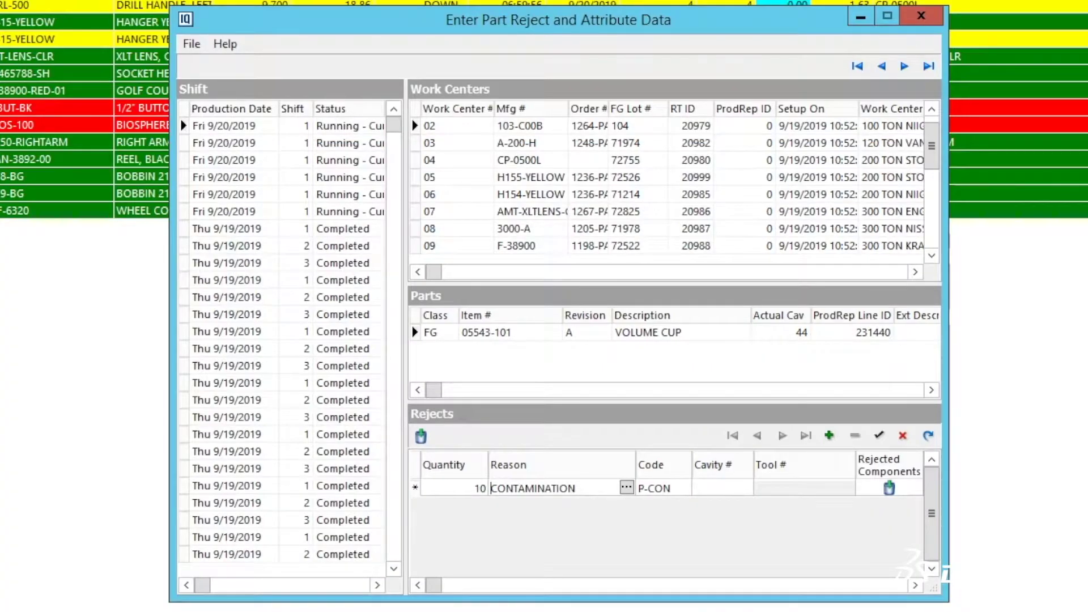
left_click(879, 436)
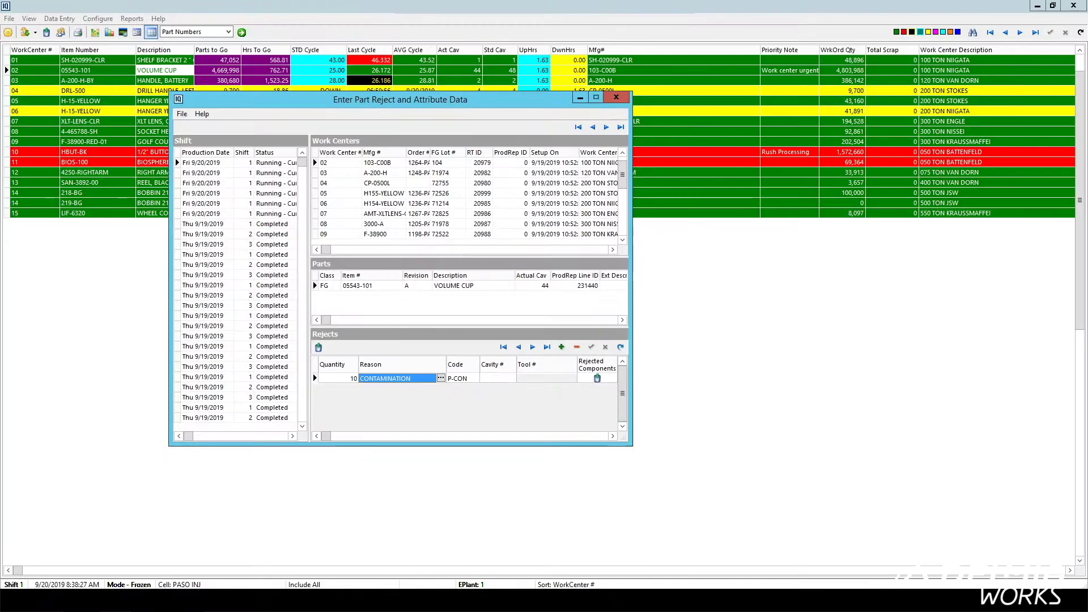
left_click(921, 15)
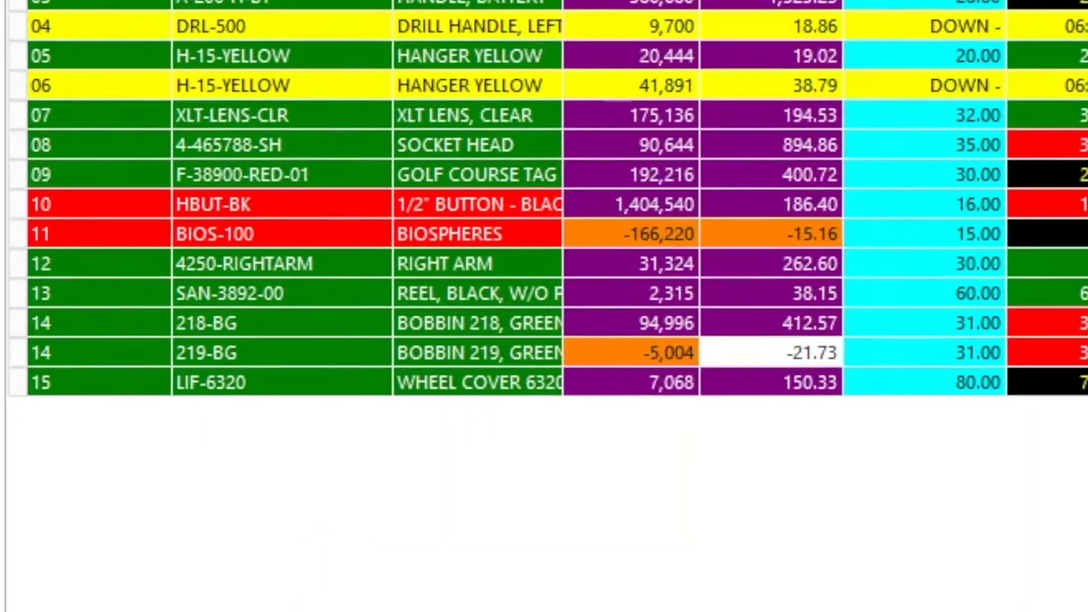
Assign the oil leak downtime code to work center 04's open downtime interval and close the downtime intervals.
right_click(249, 31)
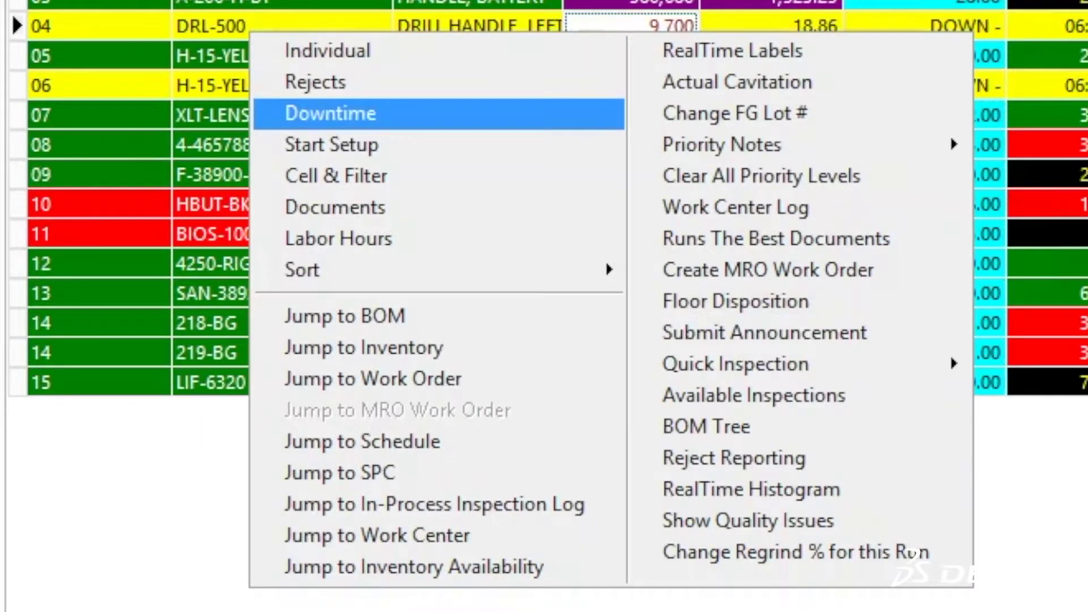
left_click(331, 113)
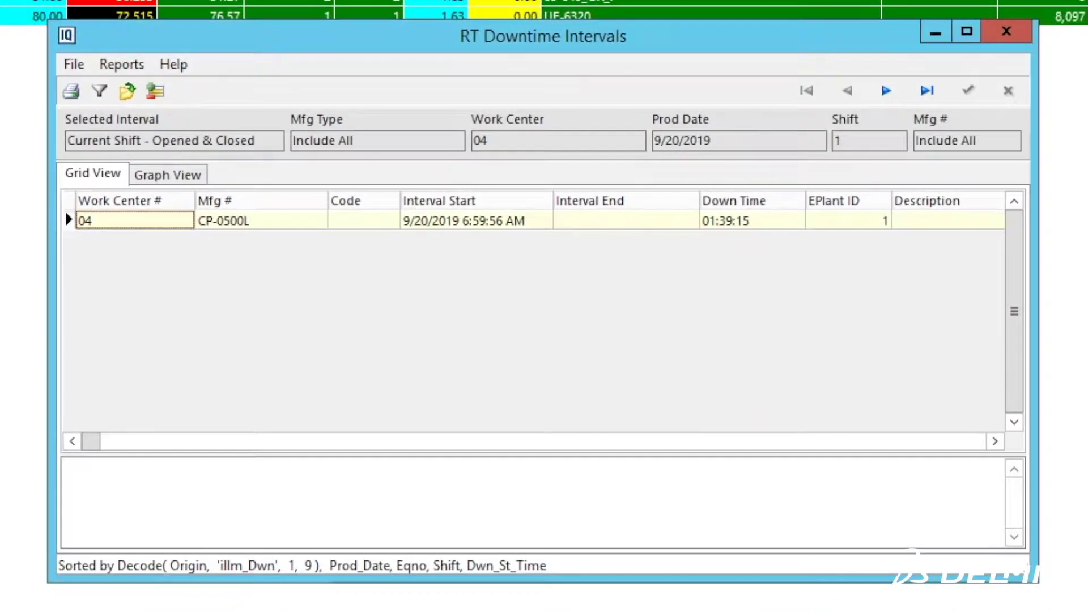
left_click(363, 220)
left_click(390, 220)
left_click(244, 260)
left_click(805, 470)
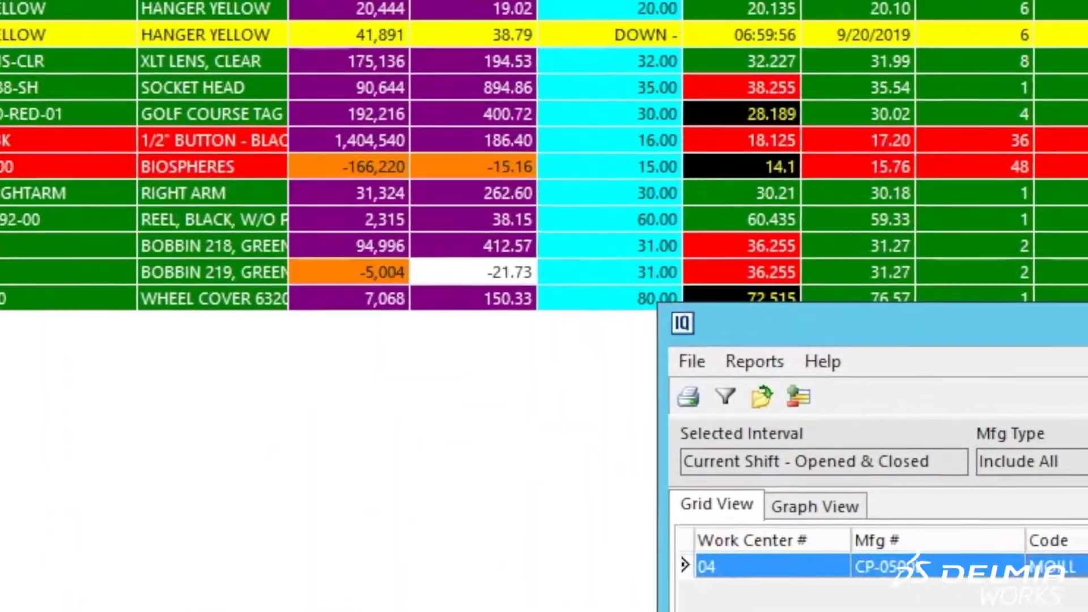
left_click(1007, 31)
Open the documents attached to work center 02.
left_click(479, 31)
right_click(72, 26)
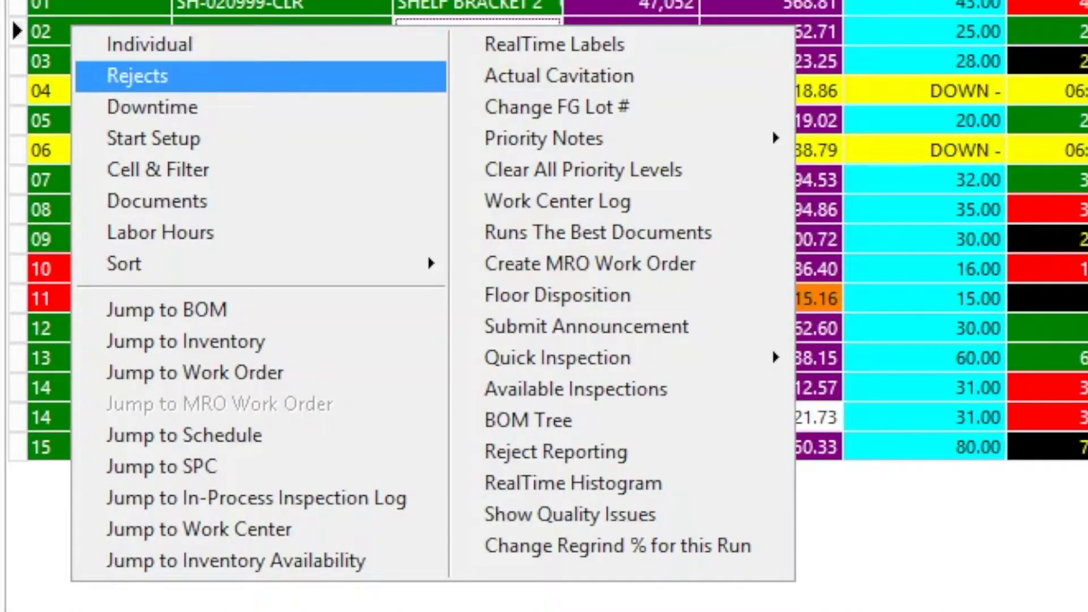
left_click(157, 201)
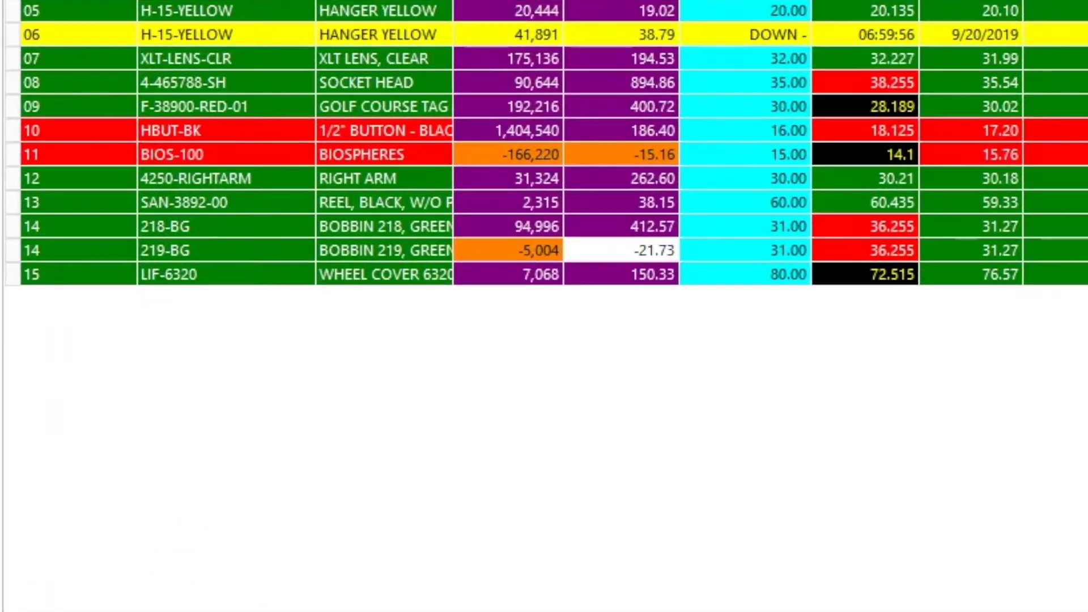
right_click(170, 130)
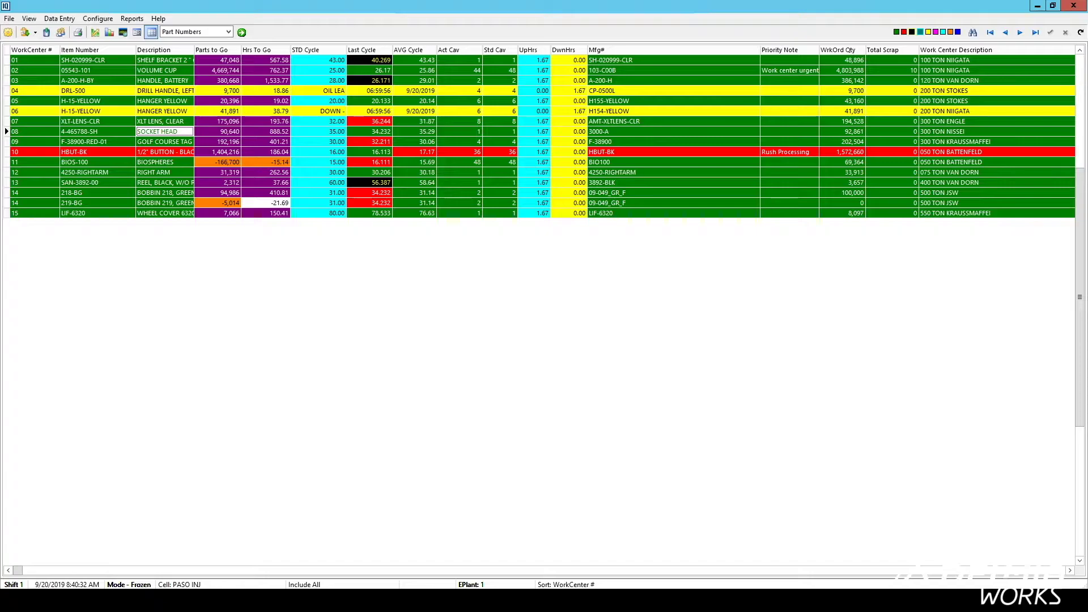
Set the actual cavitation of work center 02 to 42 without updating the BOM, and open its FG lot number change.
right_click(8, 62)
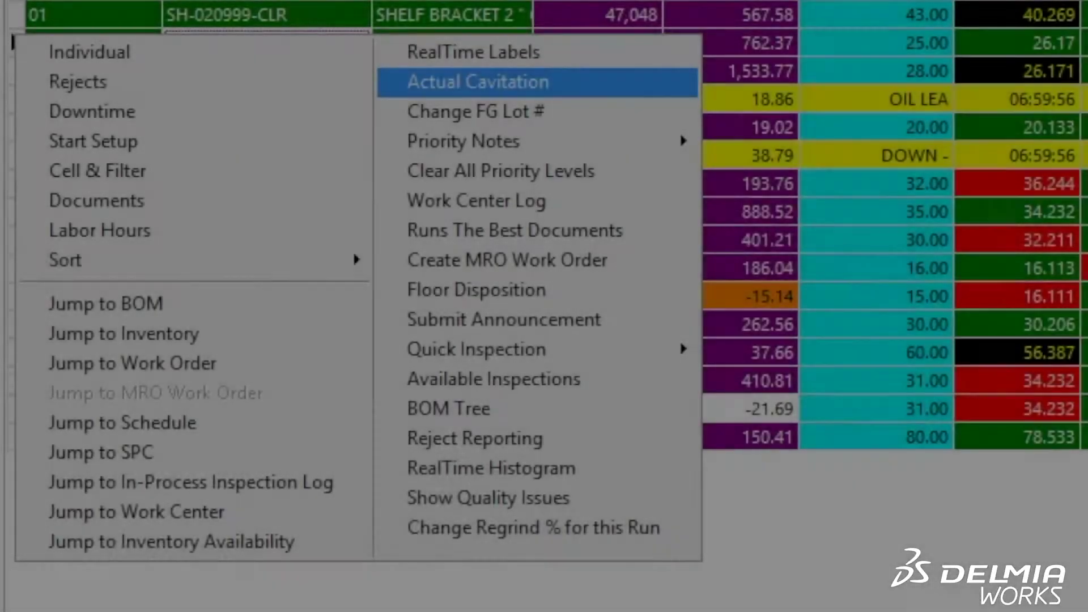
left_click(479, 83)
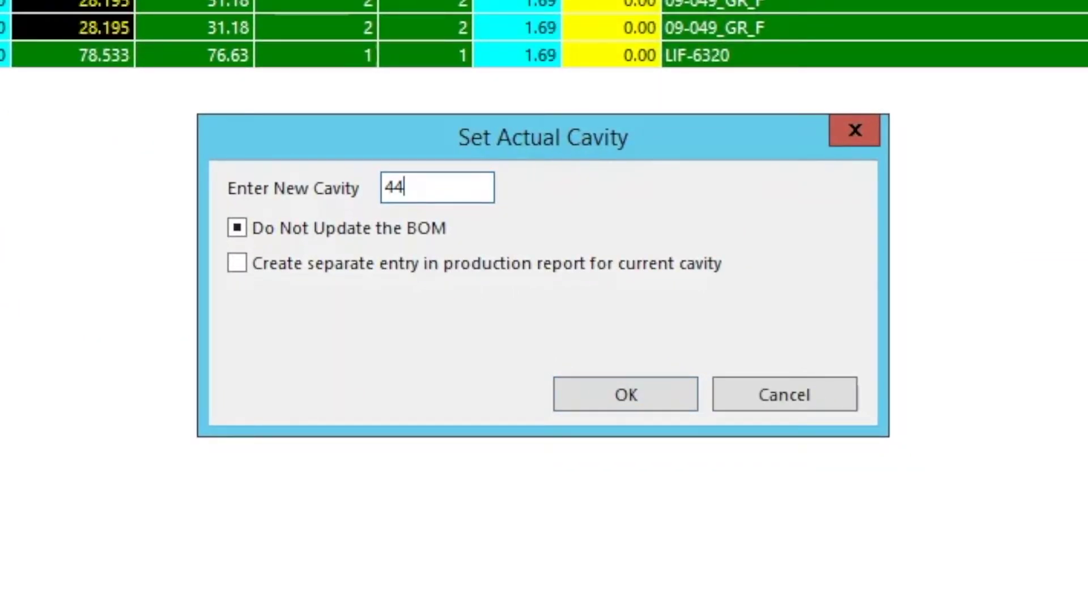
key("shift+Left")
type("2")
key("Return")
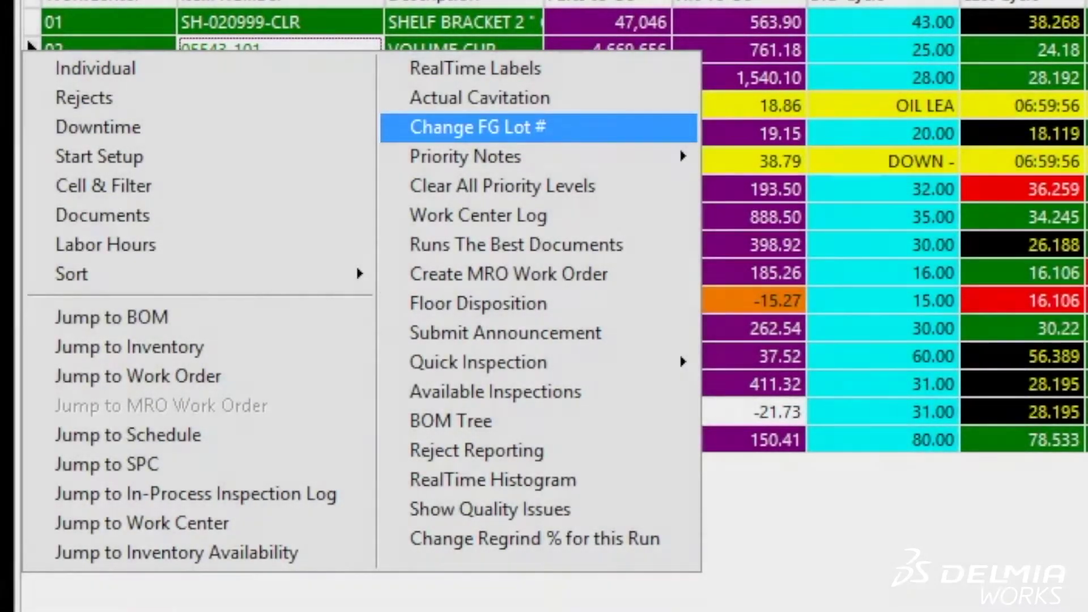
left_click(478, 127)
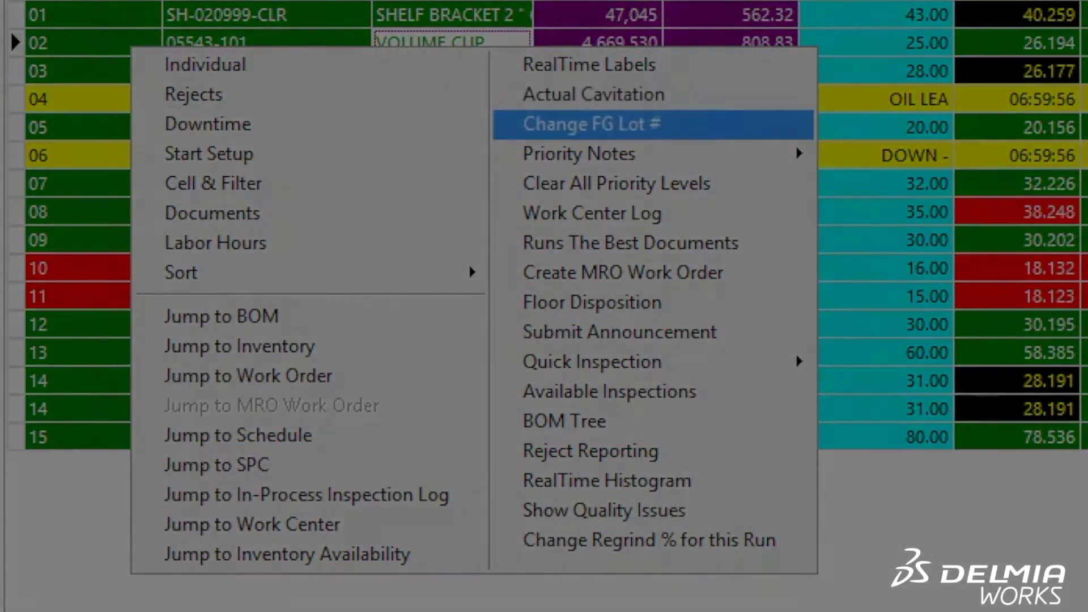
Add the priority note "Work center urgently needs maintenance." to work center 02.
mouse_move(578, 154)
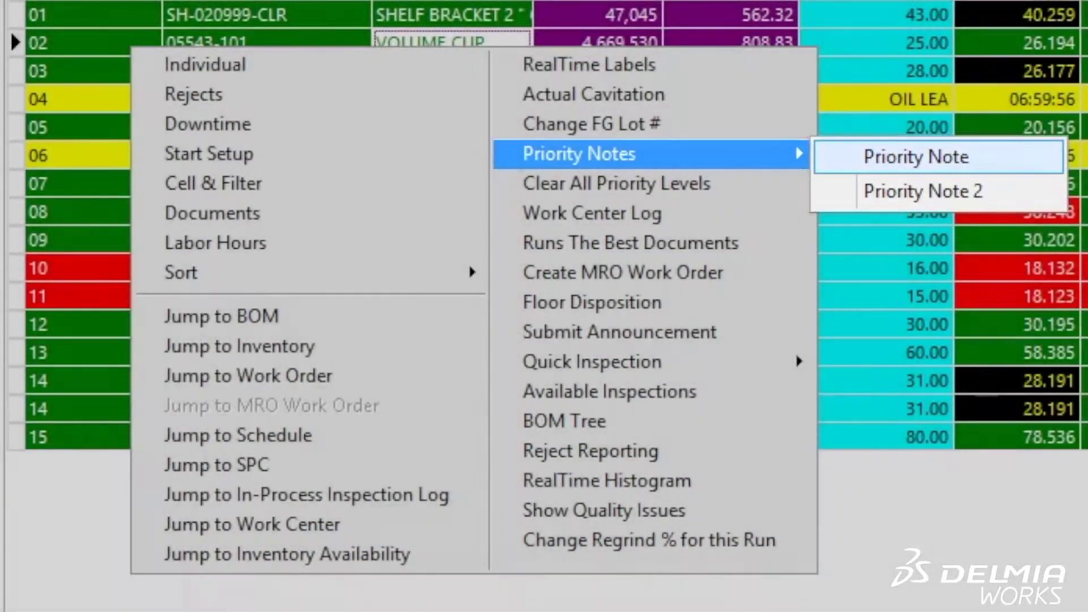
left_click(917, 156)
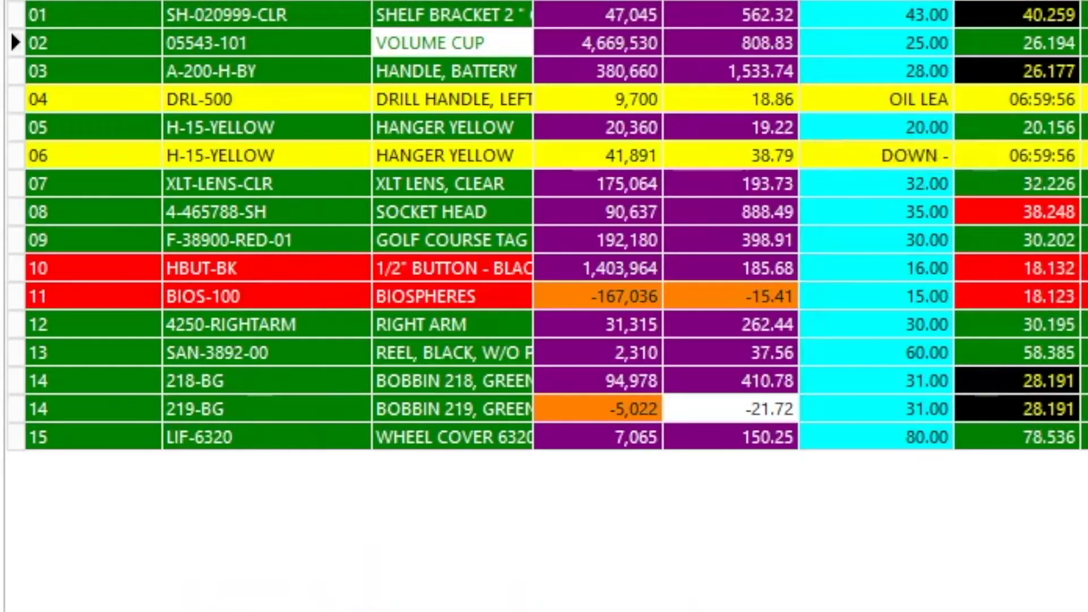
type("Work center urgently needs maintenance")
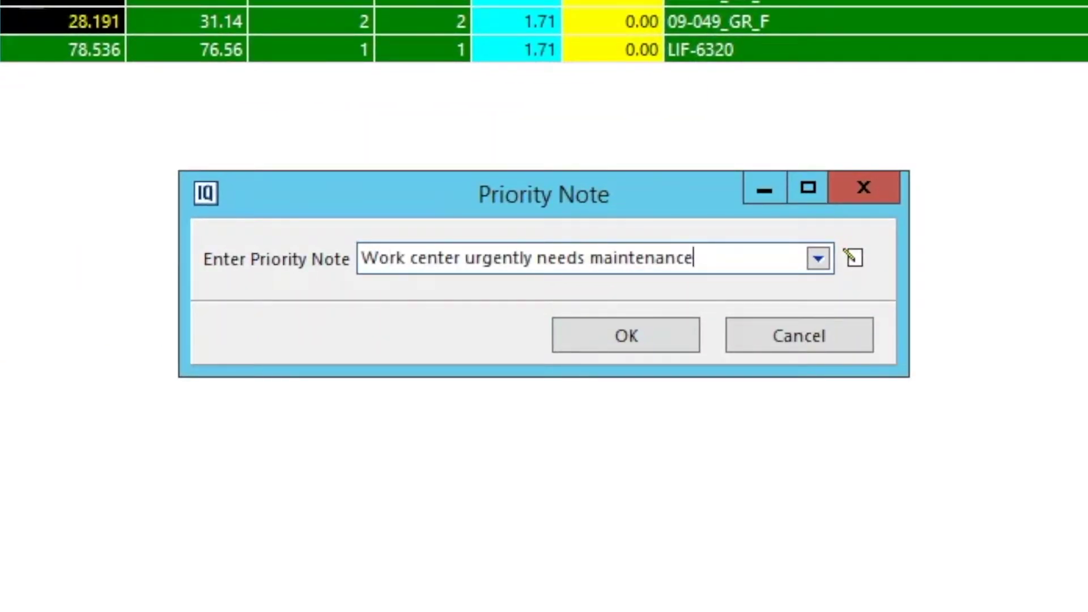
type(".")
key("Return")
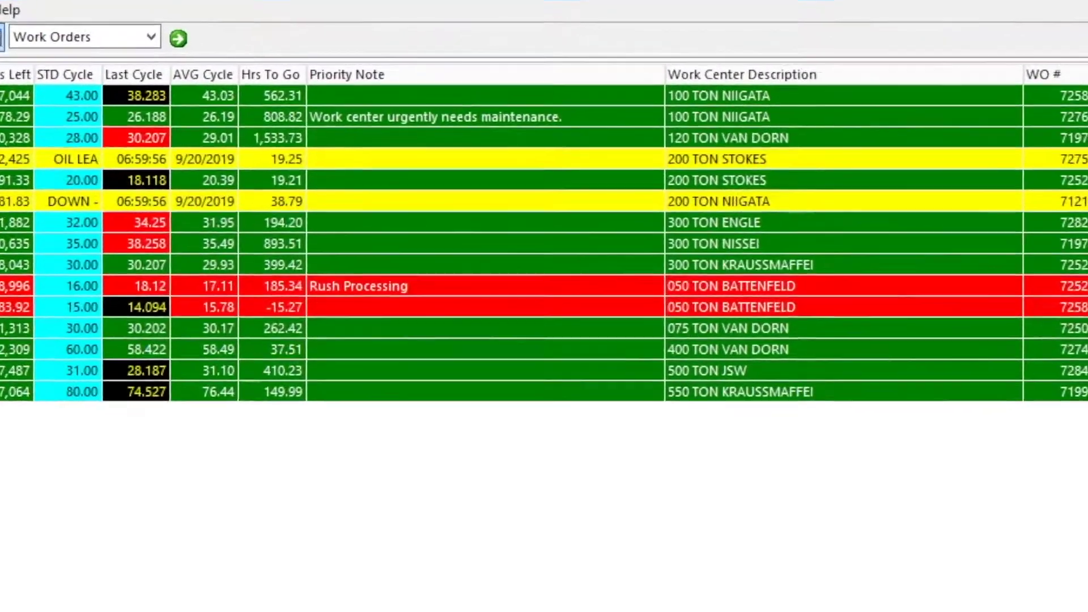
Create an MRO work order for work center 02, choosing equipment 02.
left_click(122, 70)
right_click(7, 69)
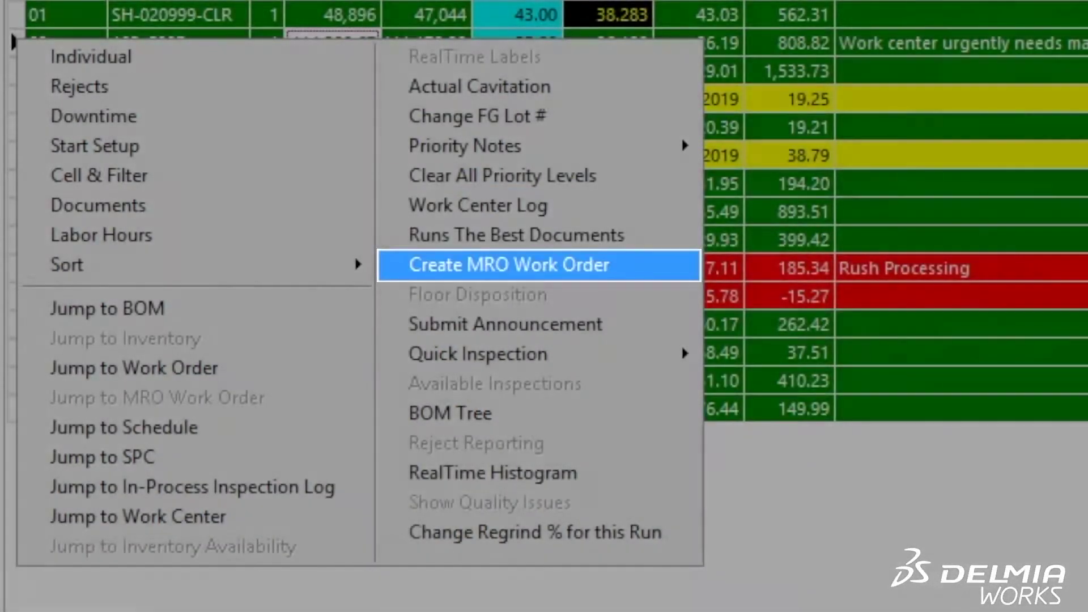
key("Return")
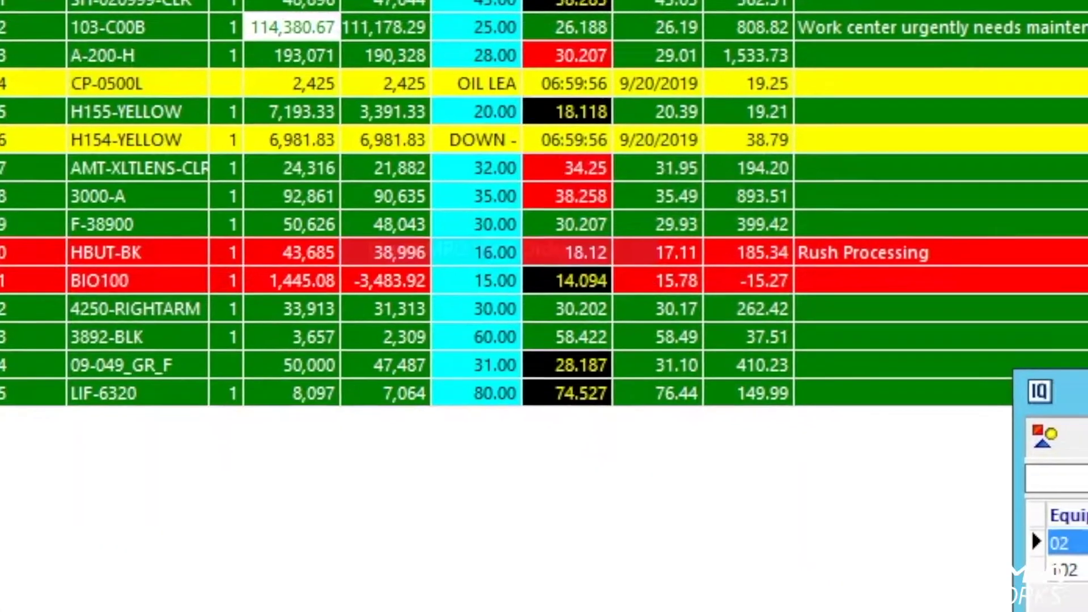
key("Return")
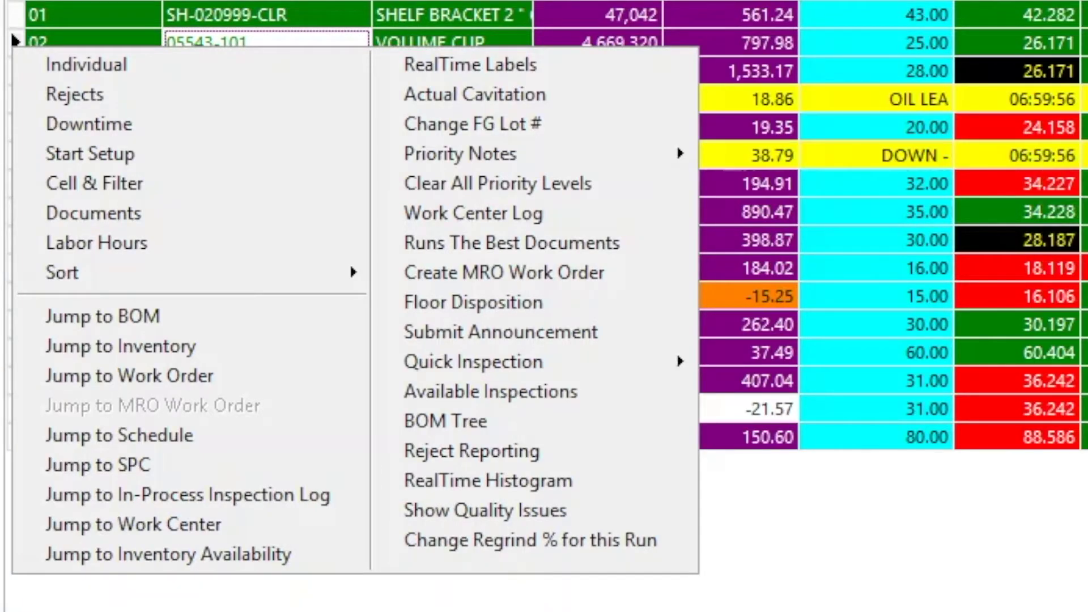
Run a floor disposition of 10 for item 05543-101 on work center 02.
key("Down")
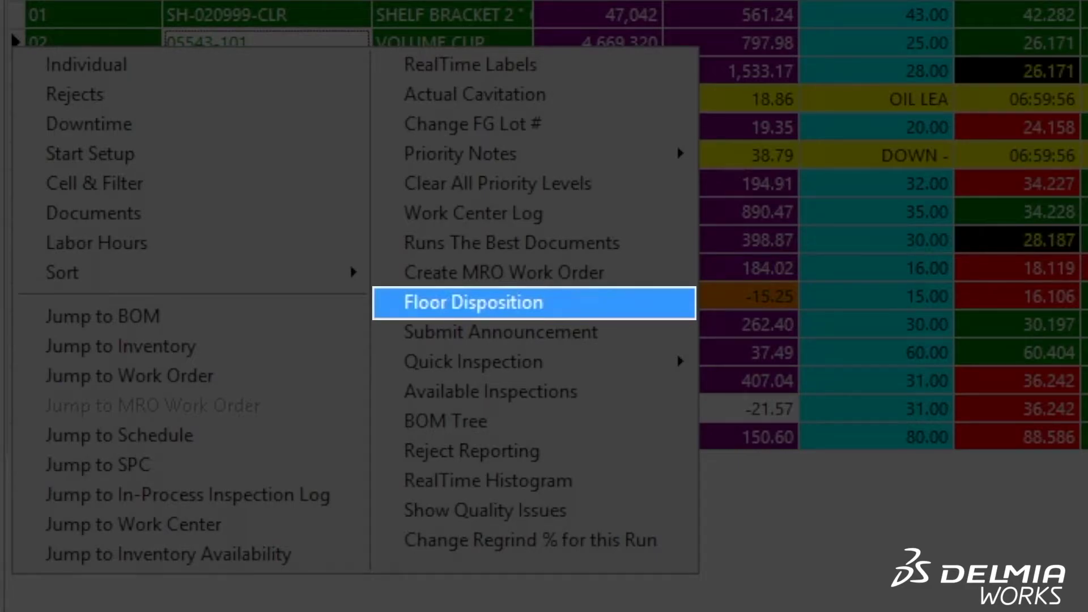
key("Return")
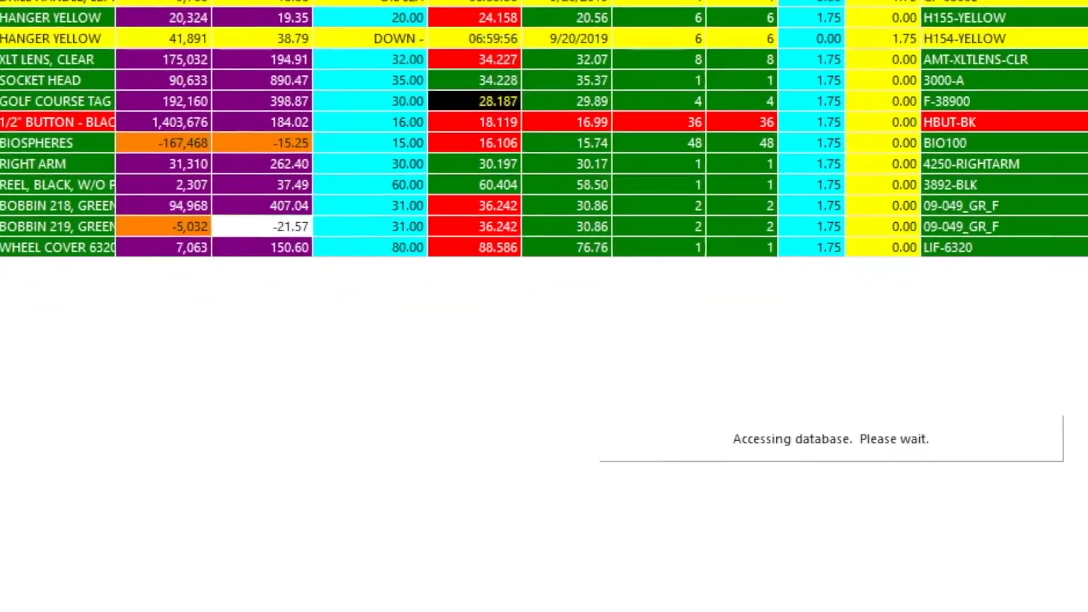
type("10")
key("Return")
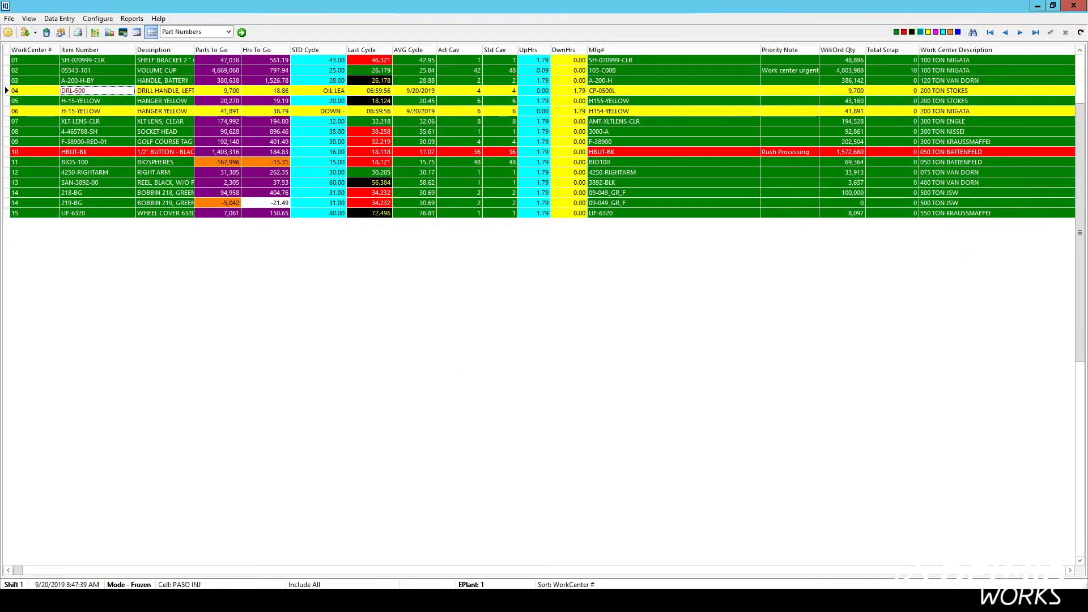
Explode the BOM tree of work center 02's item for a quantity of 4000 and open its material exception list.
right_click(149, 71)
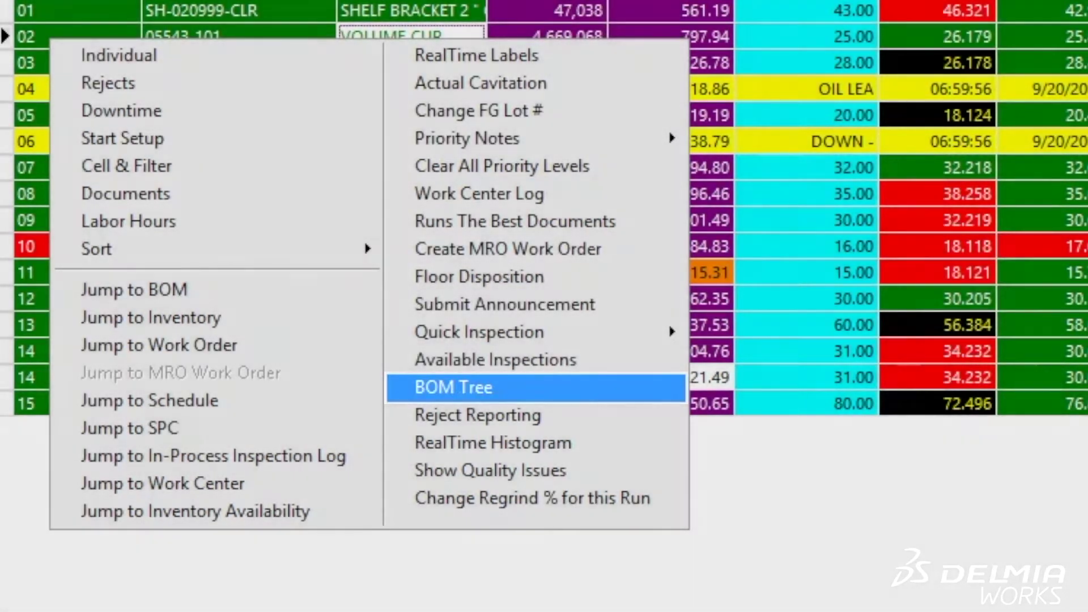
key("Return")
left_click(83, 38)
type("4000")
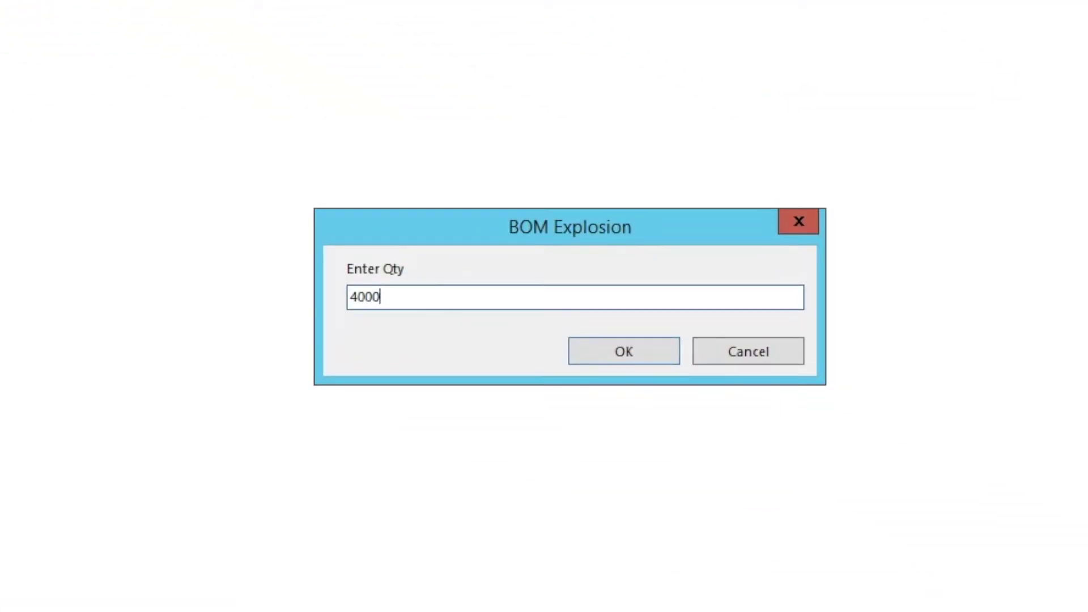
key("Return")
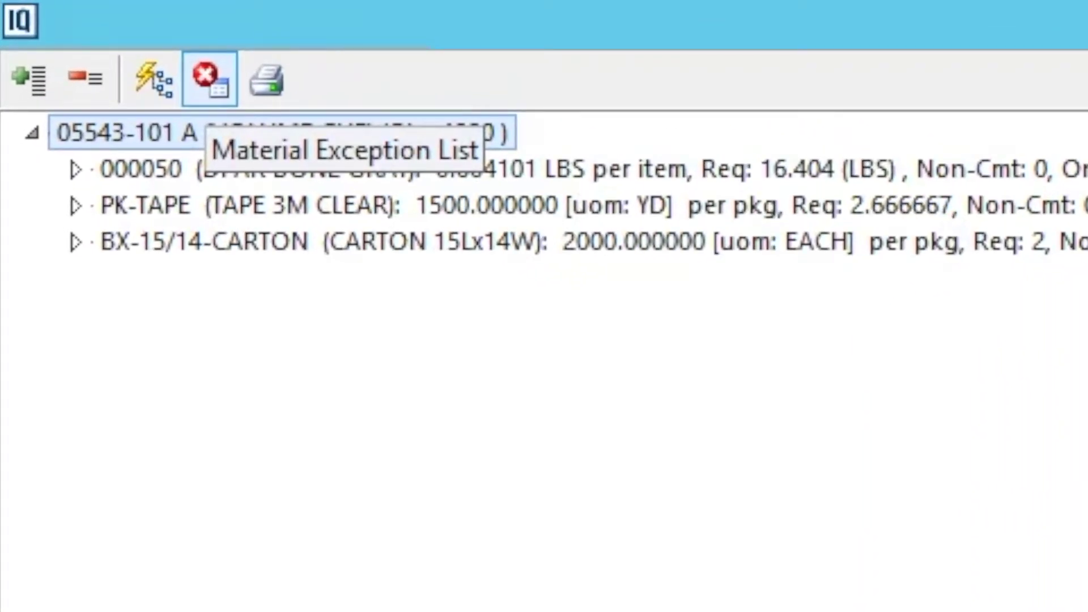
left_click(210, 80)
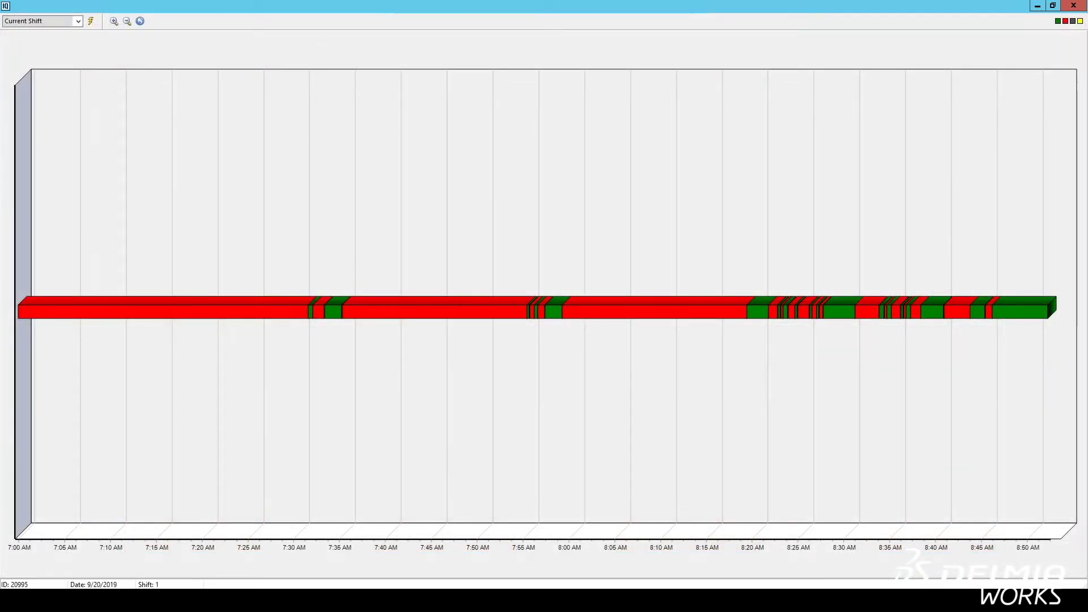
Open the RealTime histogram details of the long red interval from about 8:00 to 8:20 AM and check its event and state.
left_click(654, 312)
left_click(530, 306)
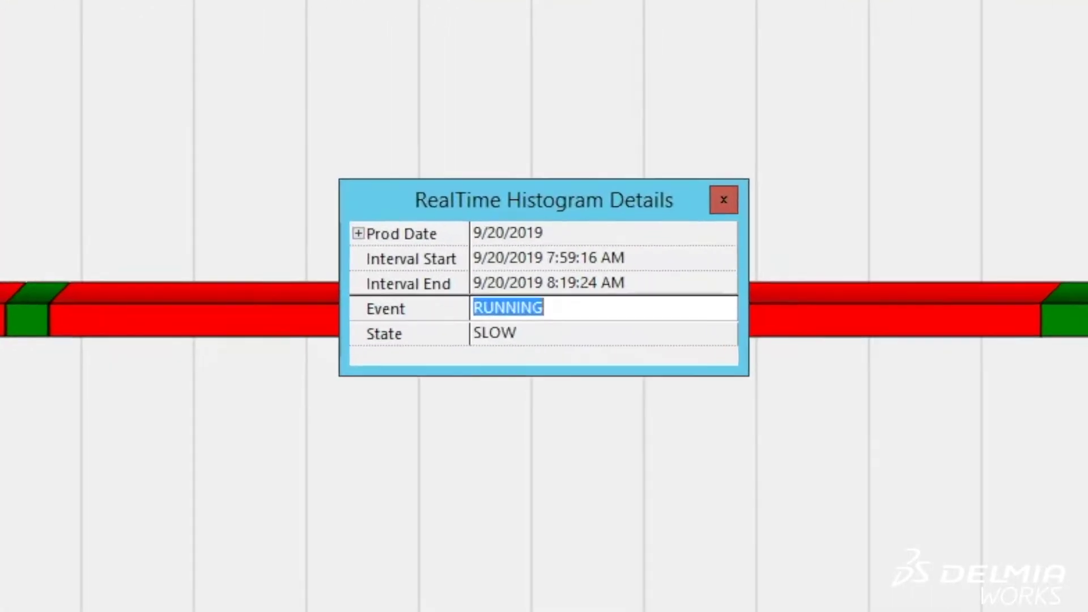
left_click(496, 332)
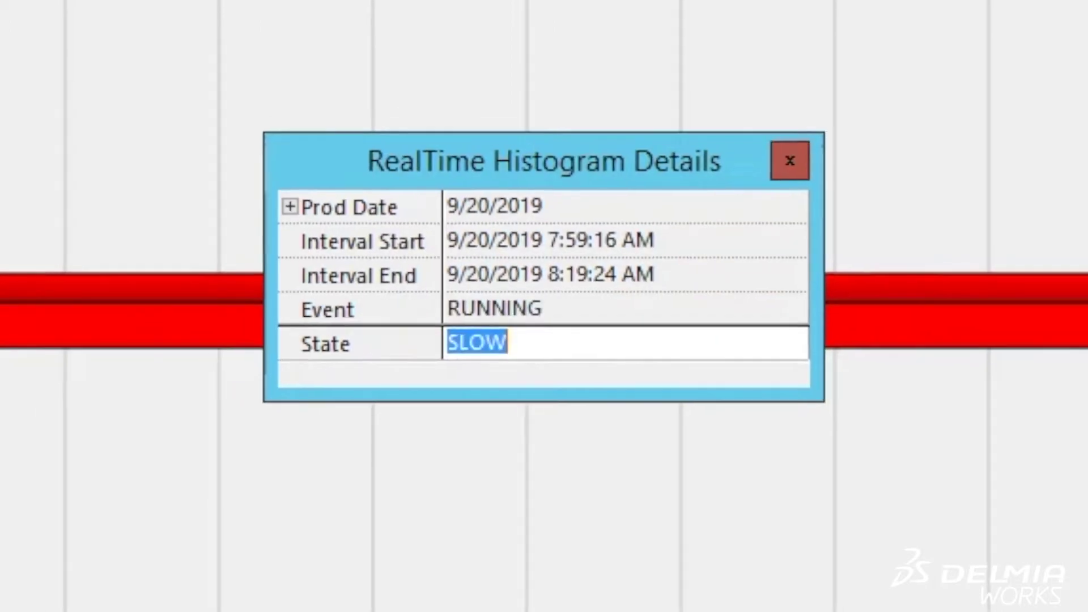